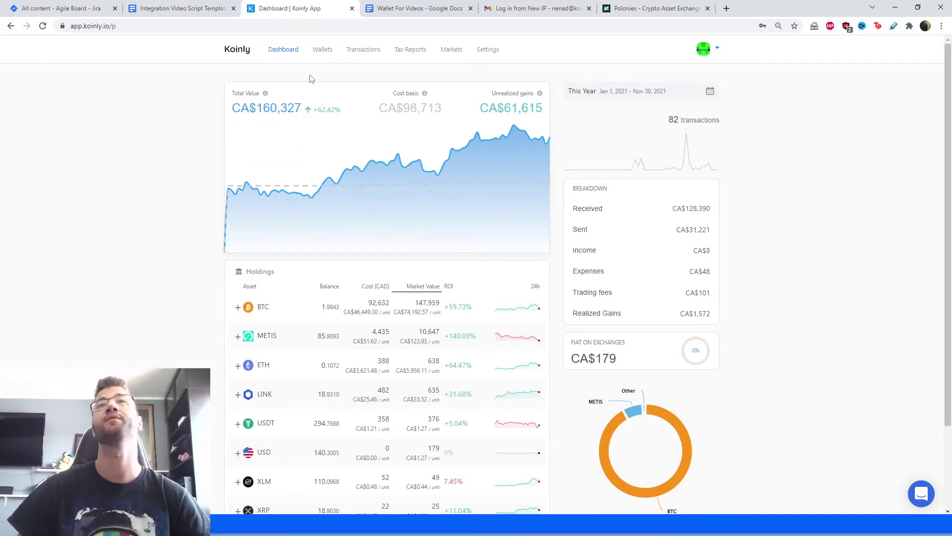
Step: Add a Poloniex wallet to the Koinly wallets by searching for "pol", and open its auto-sync setup
click(321, 49)
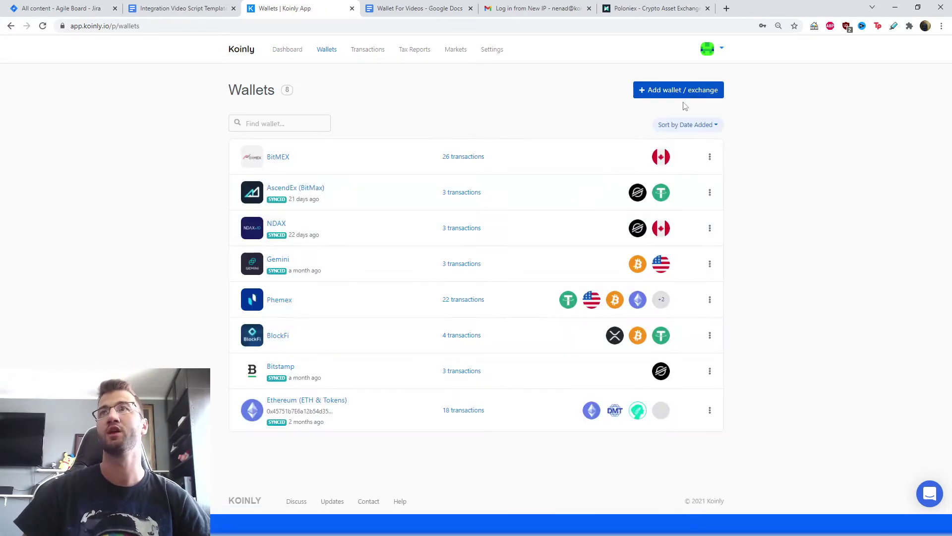
click(662, 94)
click(384, 98)
text(pol)
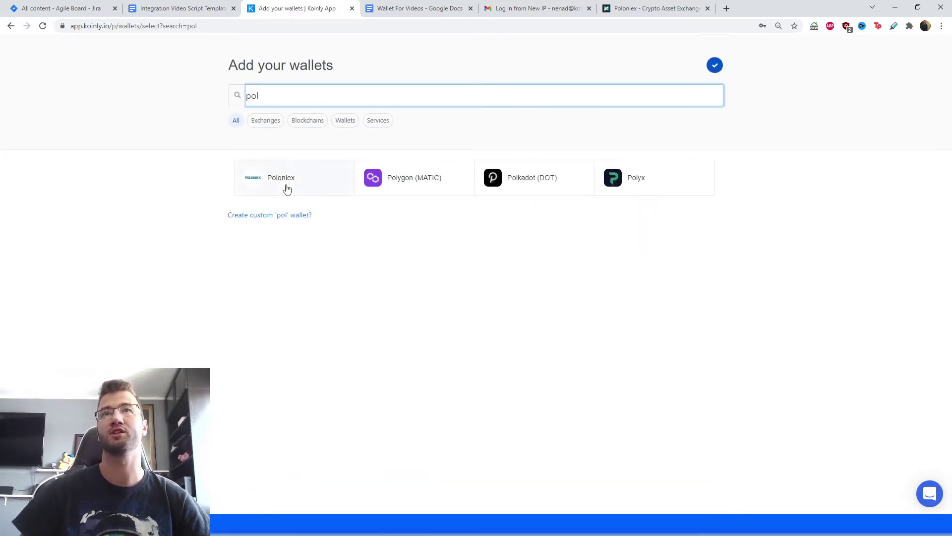
key(Return)
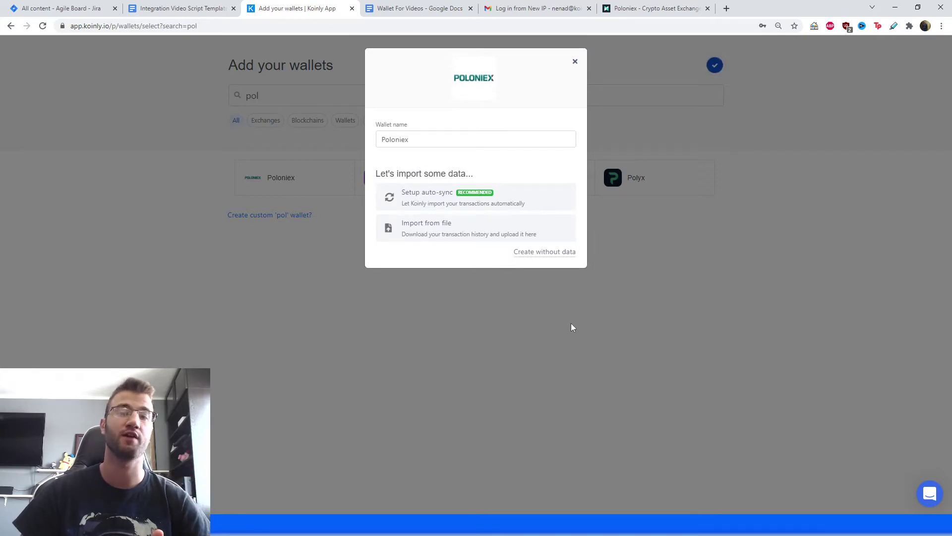
click(445, 196)
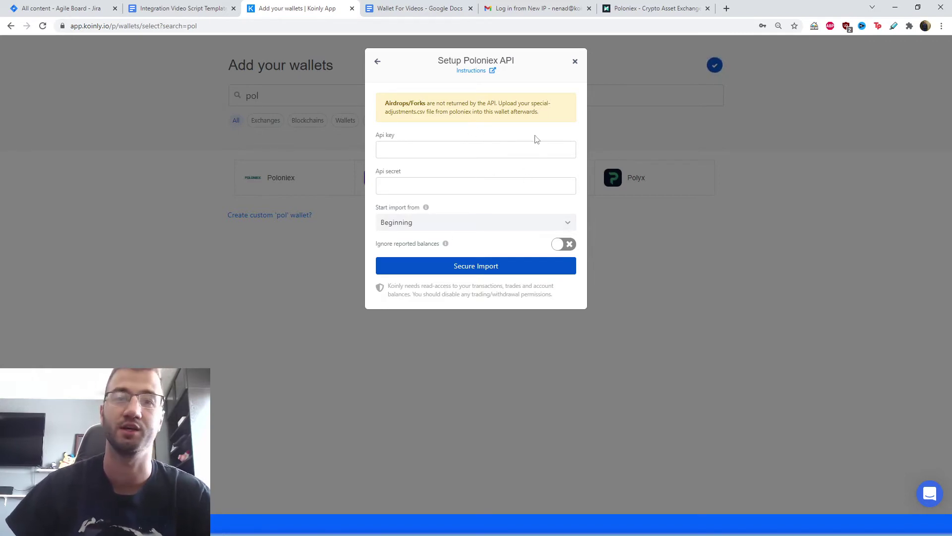
Step: Switch to the Poloniex site and create a new API key in the account's API key settings
key(ctrl+9)
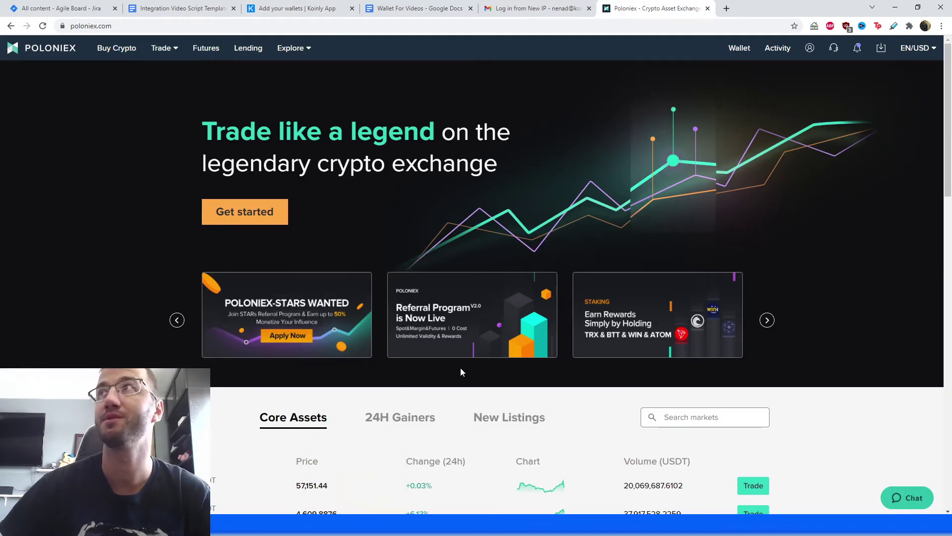
mouse_move(810, 48)
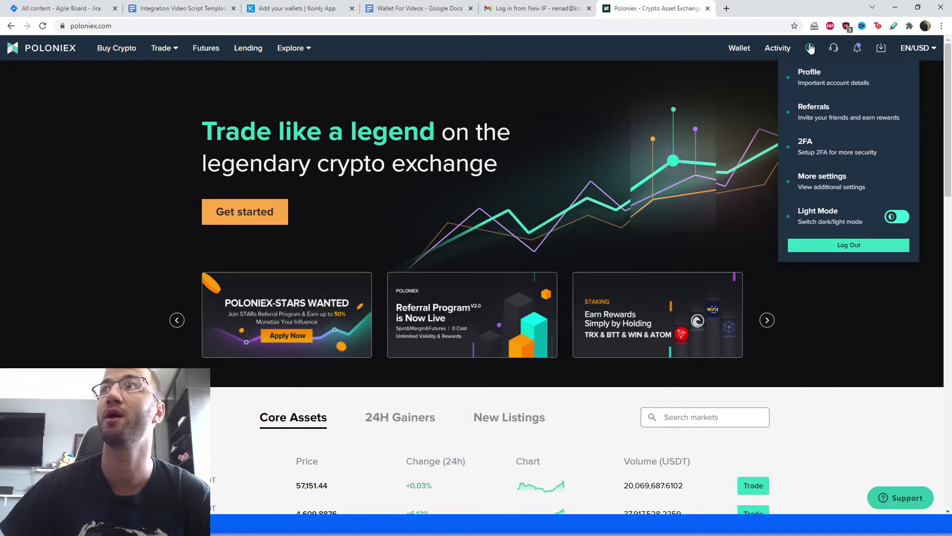
click(871, 185)
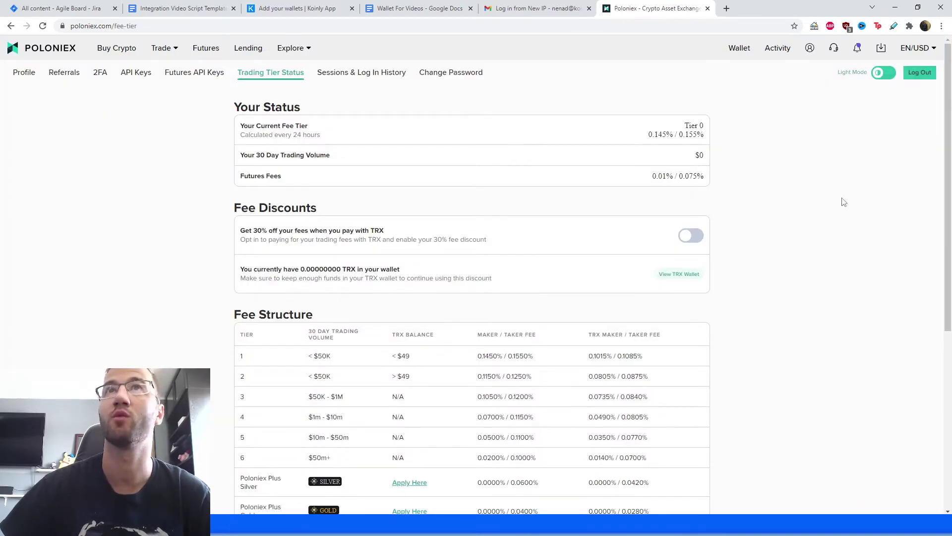
click(133, 73)
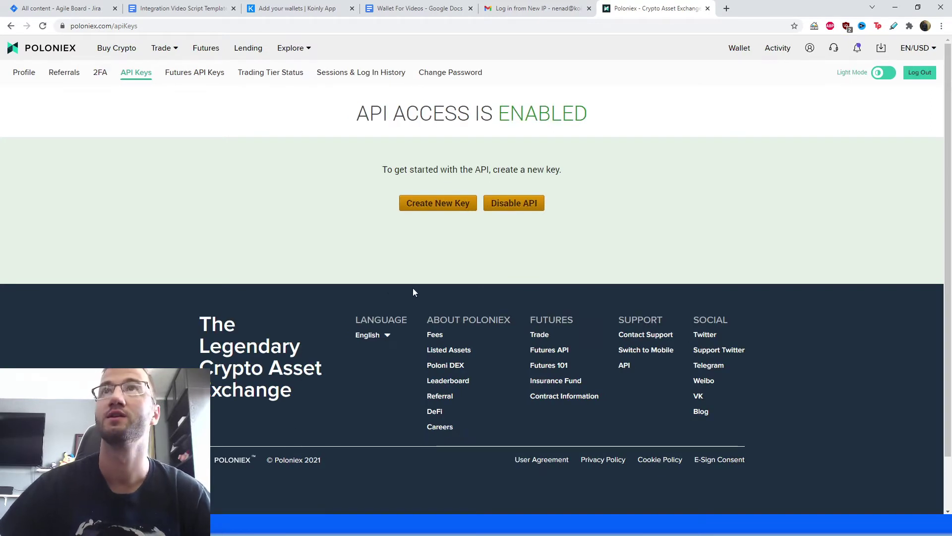
click(437, 209)
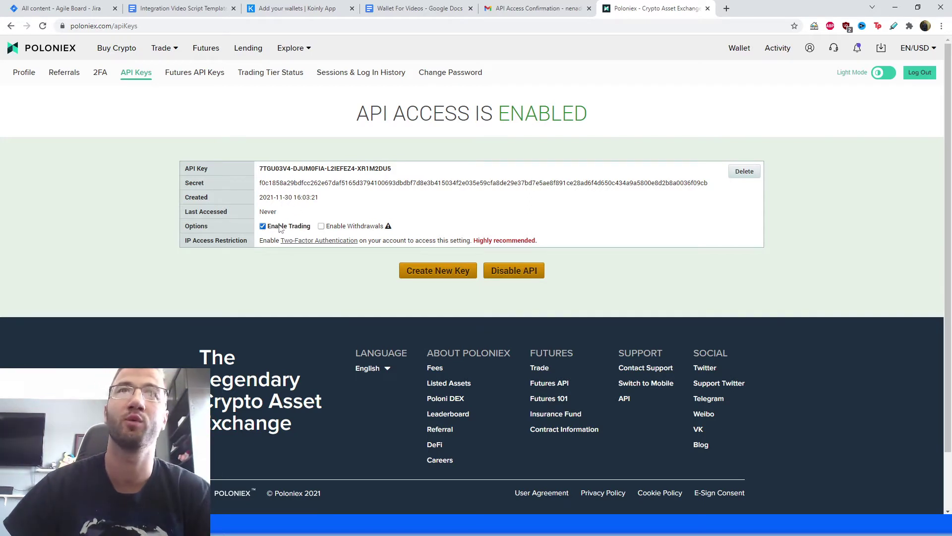
Step: Disable the Enable Trading option for the new Poloniex API key
click(263, 227)
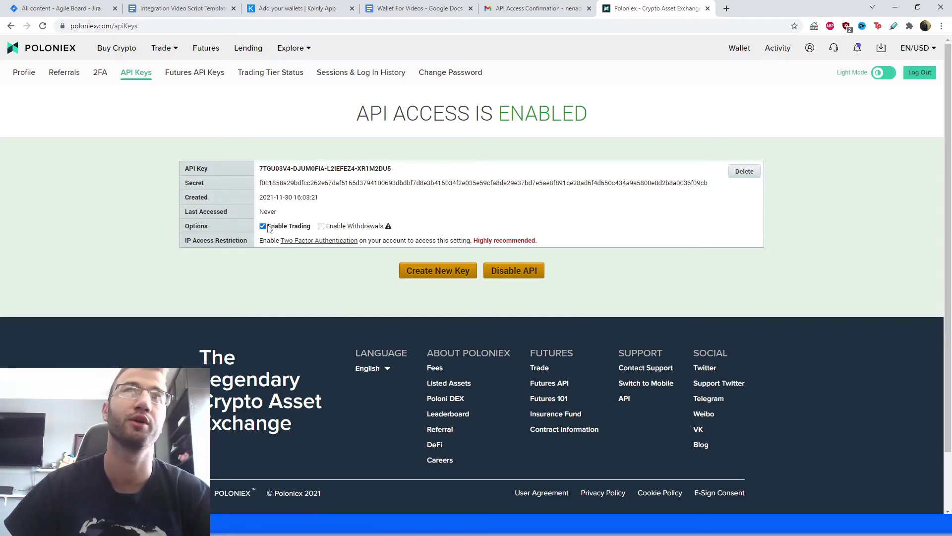
click(276, 229)
click(263, 228)
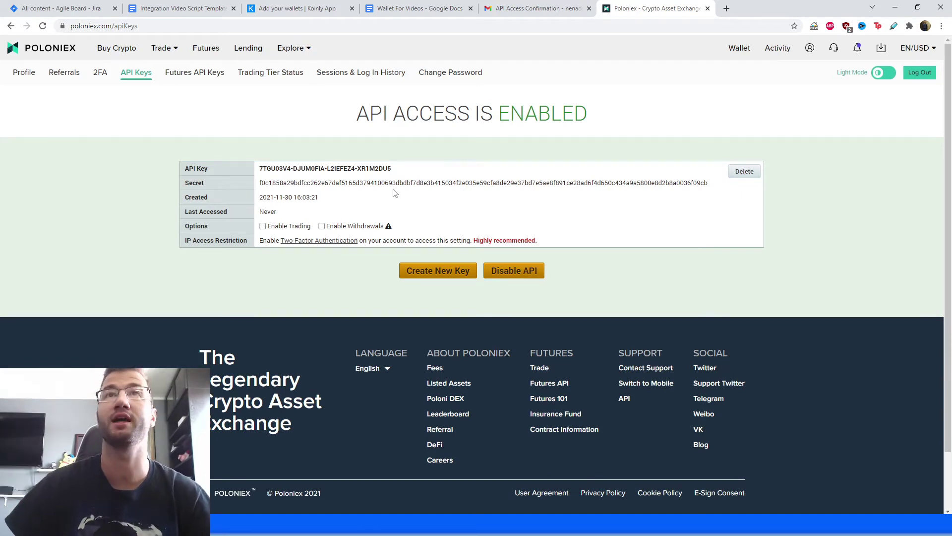
Step: Copy the API key from Poloniex and paste it into the Api key field of Koinly's Poloniex API setup
drag(404, 174, 261, 176)
key(ctrl+c)
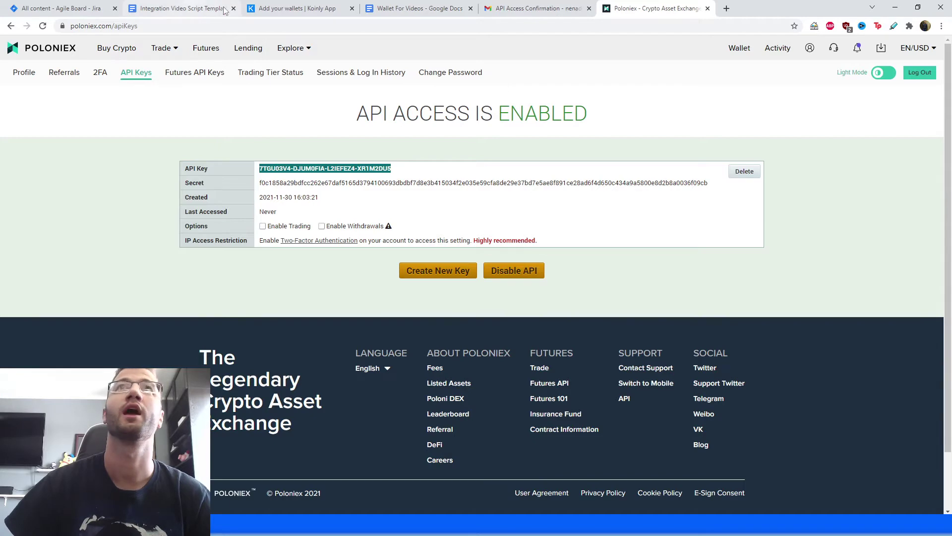
click(317, 9)
click(389, 149)
key(ctrl+v)
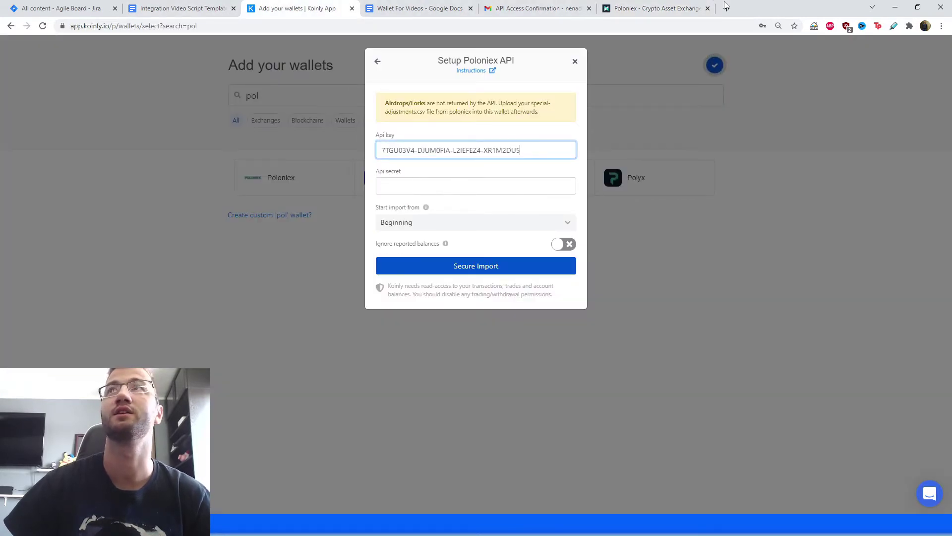
Step: Copy the API secret from Poloniex into Koinly's Api secret field and start the secure import
click(655, 9)
double_click(297, 182)
key(ctrl+c)
click(335, 13)
click(424, 185)
key(ctrl+v)
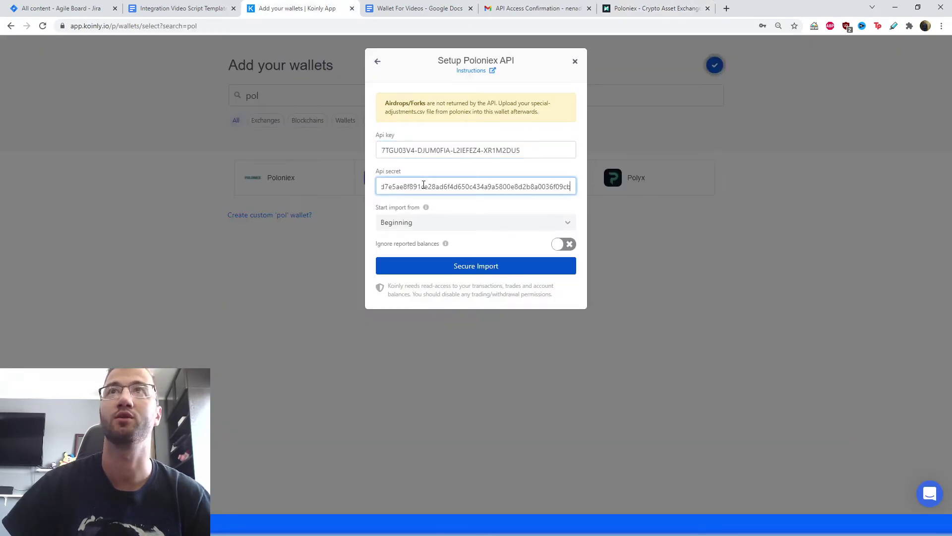
click(466, 267)
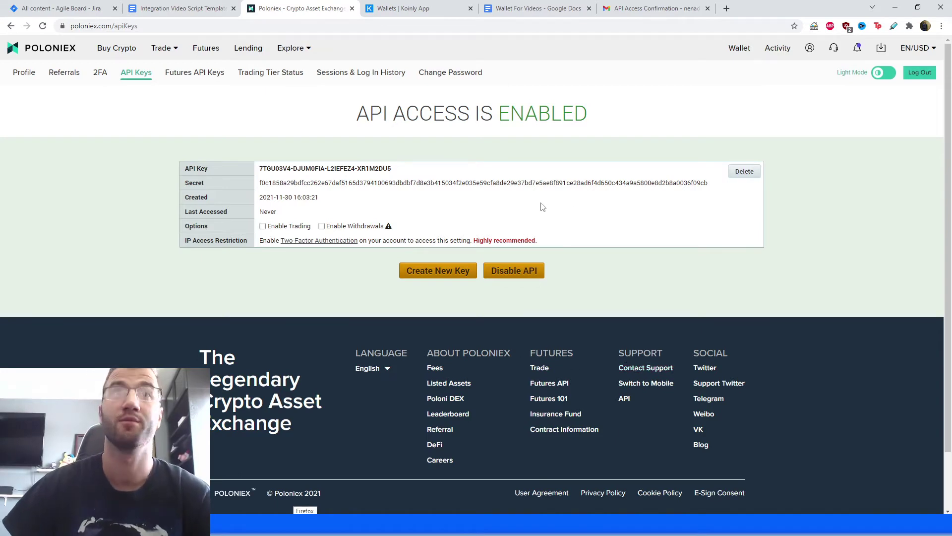
Step: Open the activity export on Poloniex and examine the activity types available for download
click(788, 50)
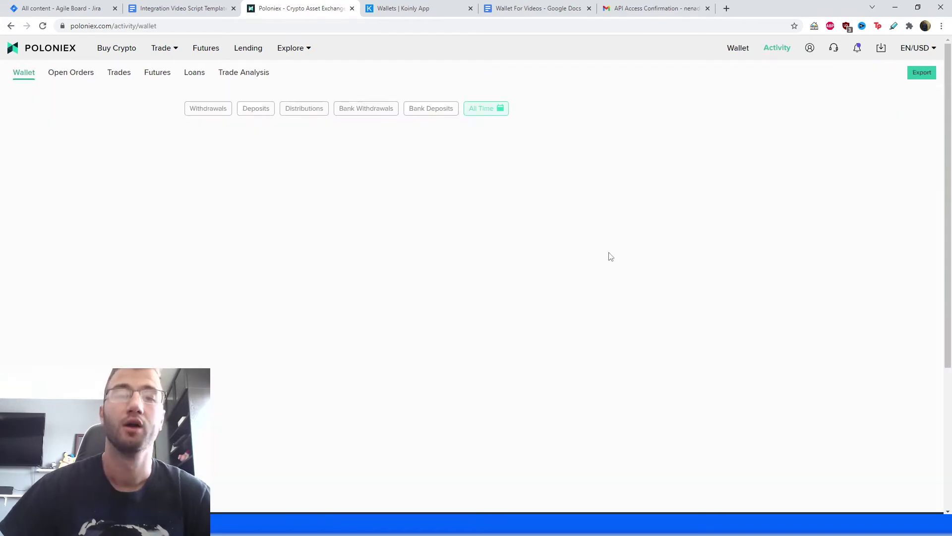
click(911, 78)
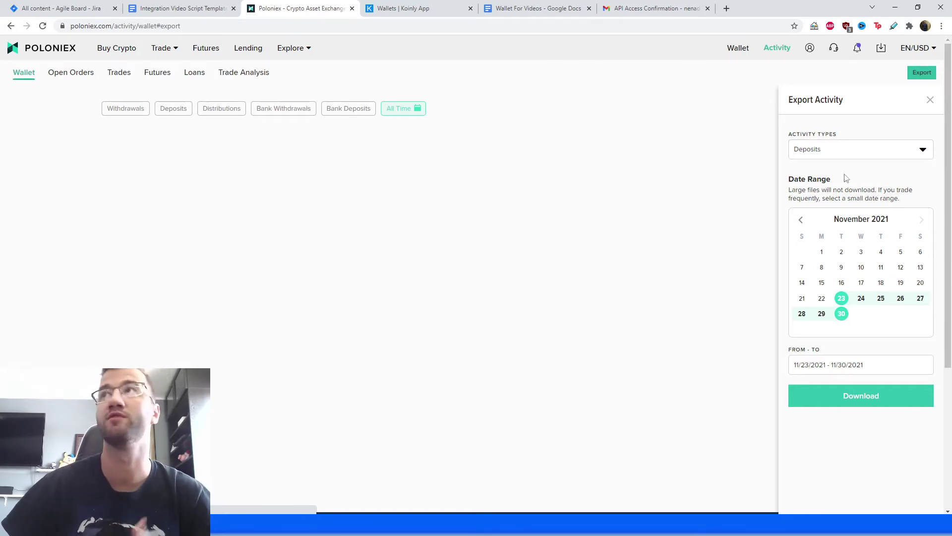
click(825, 149)
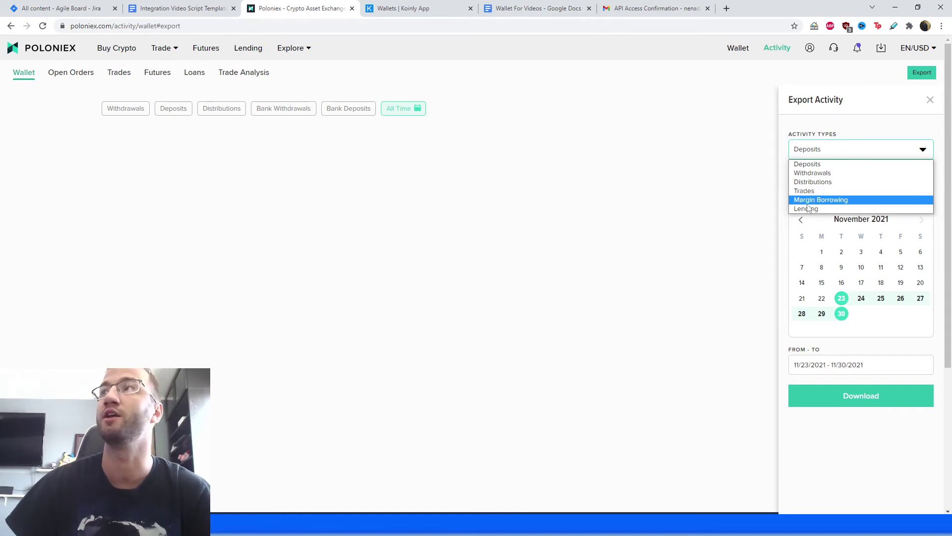
click(875, 342)
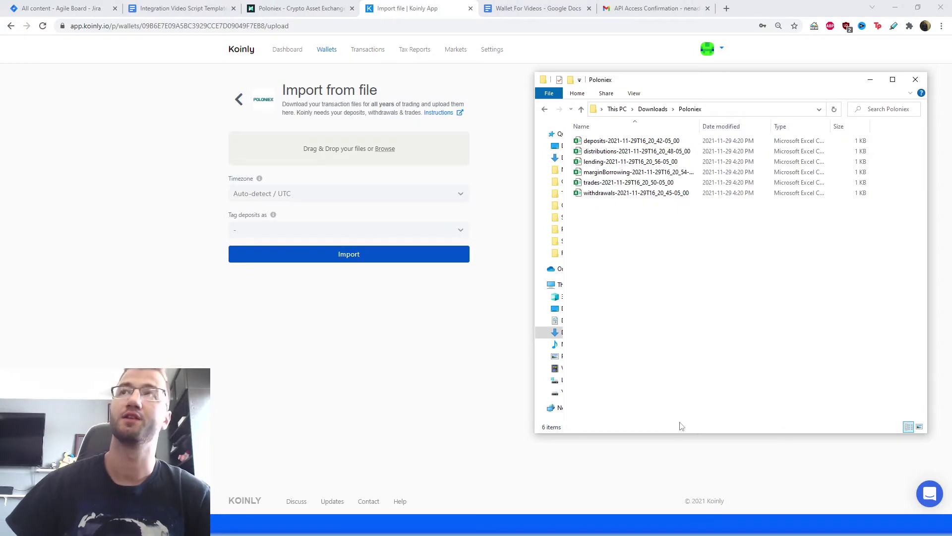
Step: Add the deposits CSV file from the Poloniex downloads folder to the wallet's file import in Koinly
drag(679, 273, 632, 300)
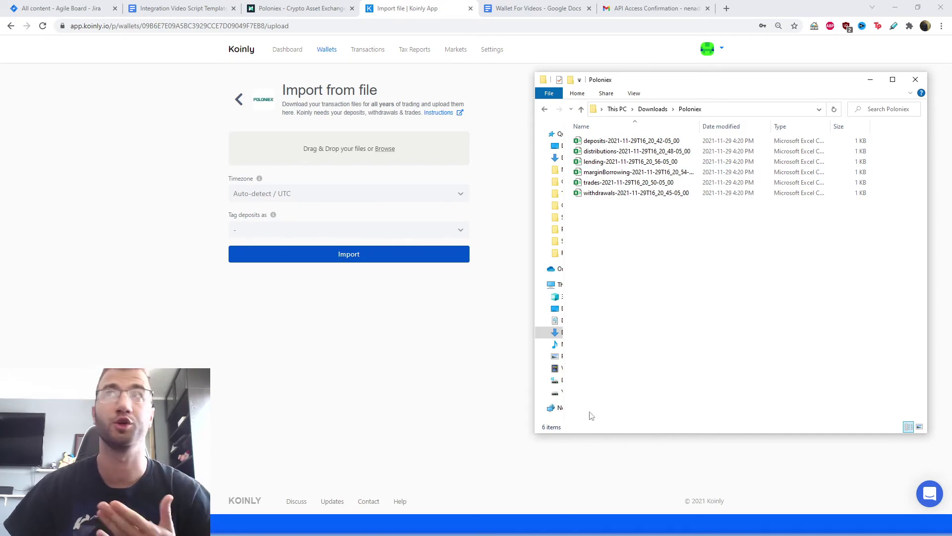
drag(626, 141, 321, 150)
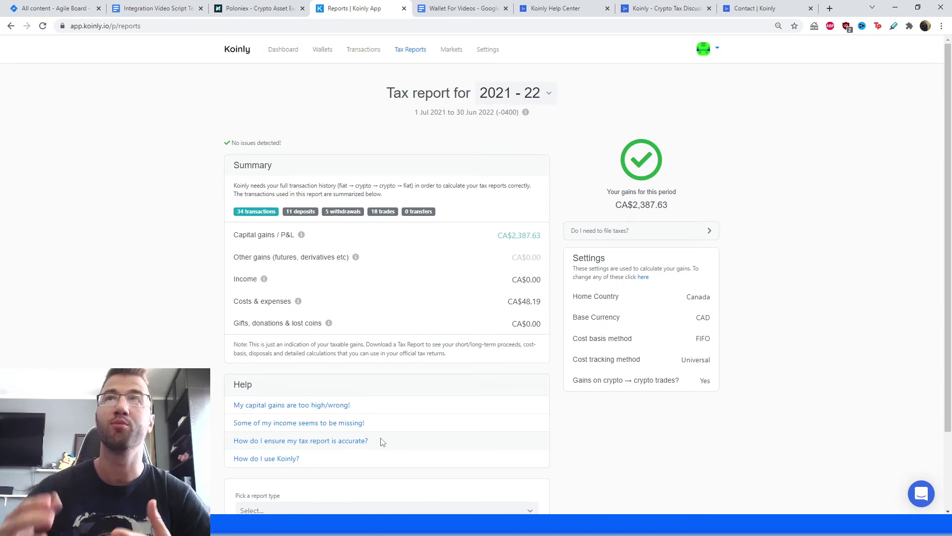
Step: Review the 2021 - 22 tax report's summary, help topics and report download options
scroll(422, 161, down, 1)
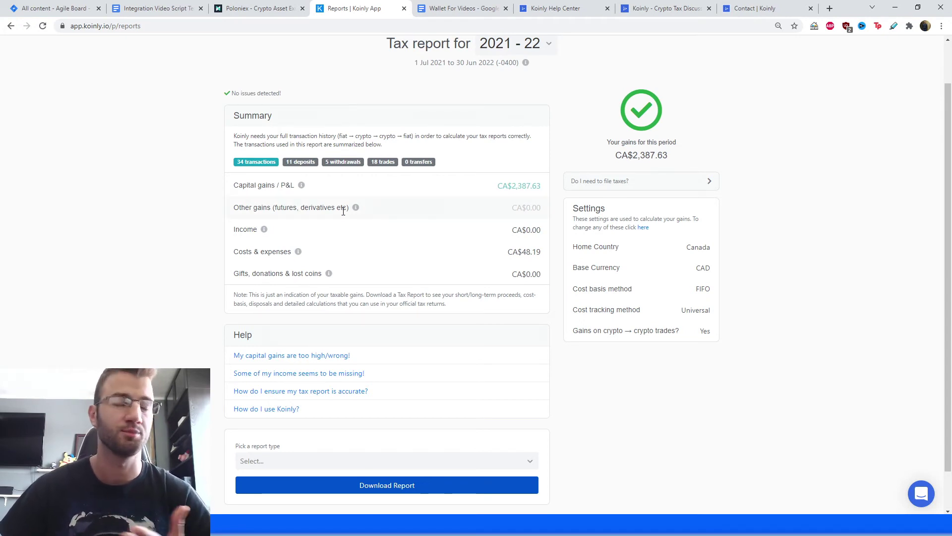
scroll(382, 294, down, 2)
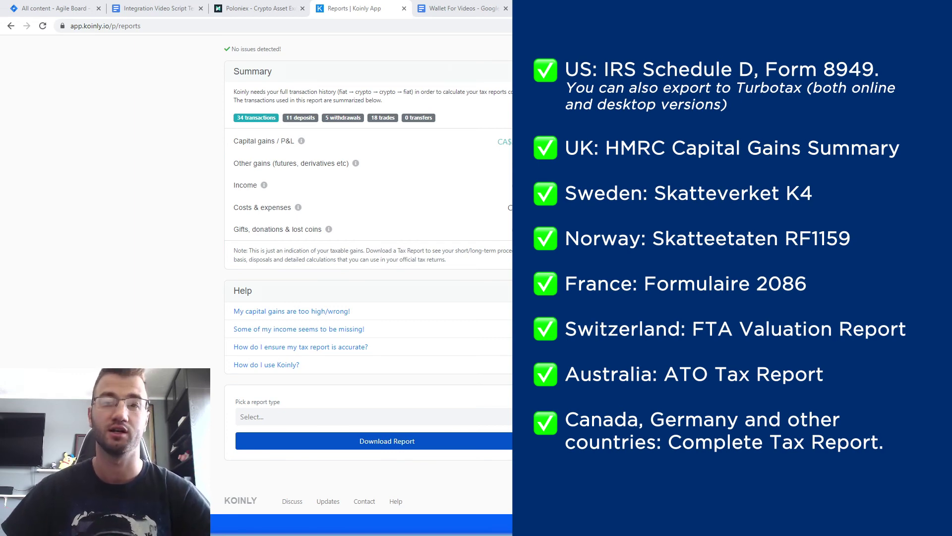
Step: Look through Koinly's support resources, covering the Help Center collections, the Discuss forum and the contact page
click(555, 8)
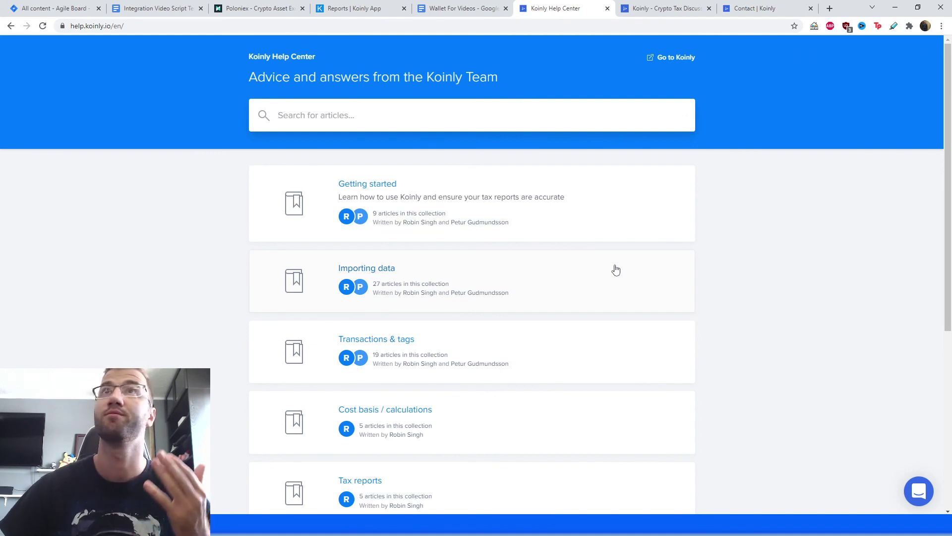
scroll(425, 273, down, 2)
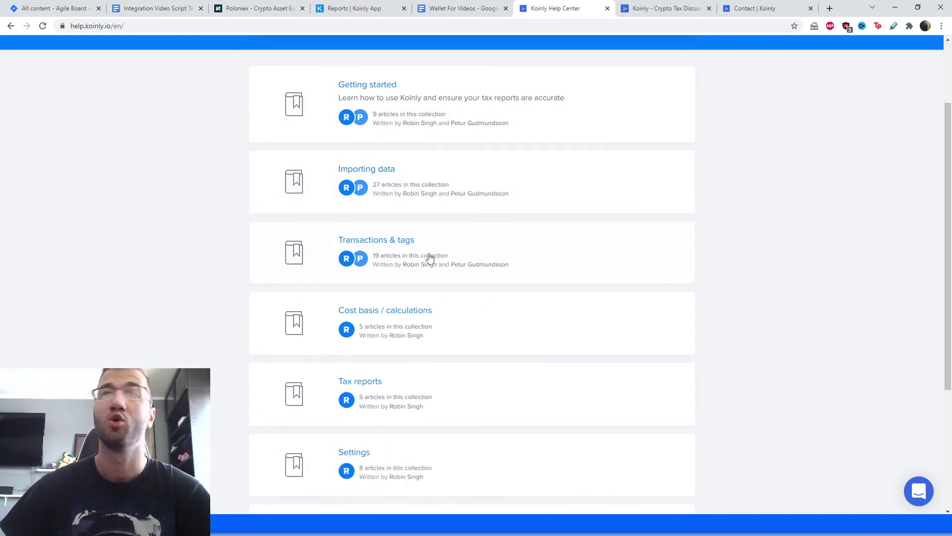
scroll(456, 317, down, 2)
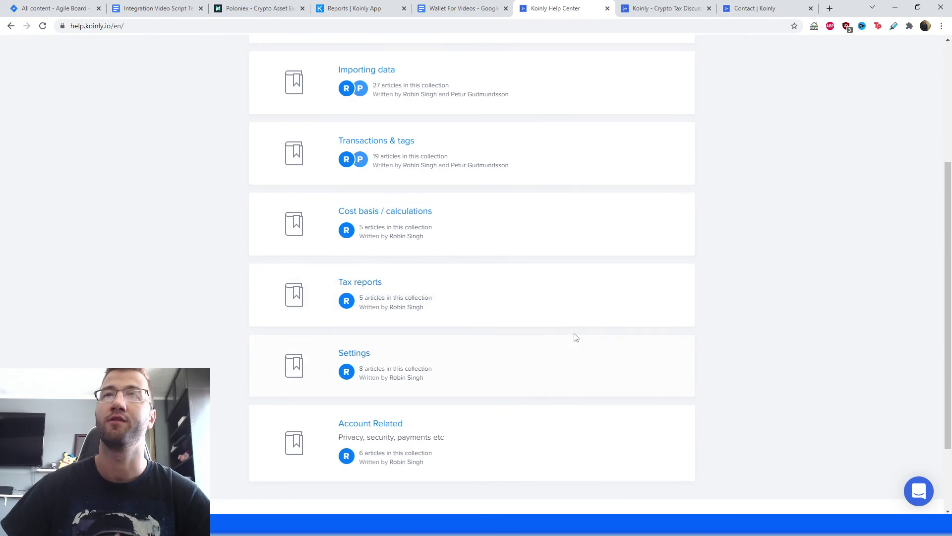
scroll(596, 355, up, 1)
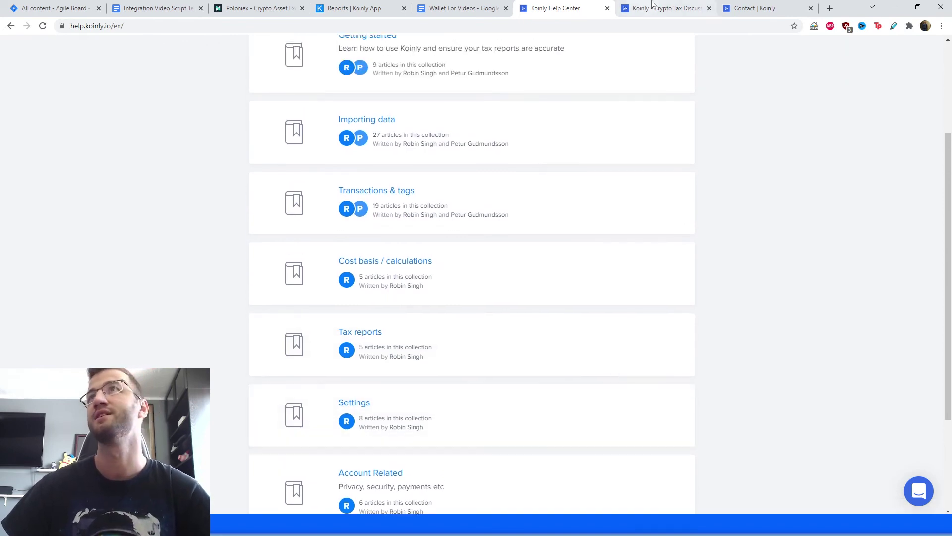
click(651, 6)
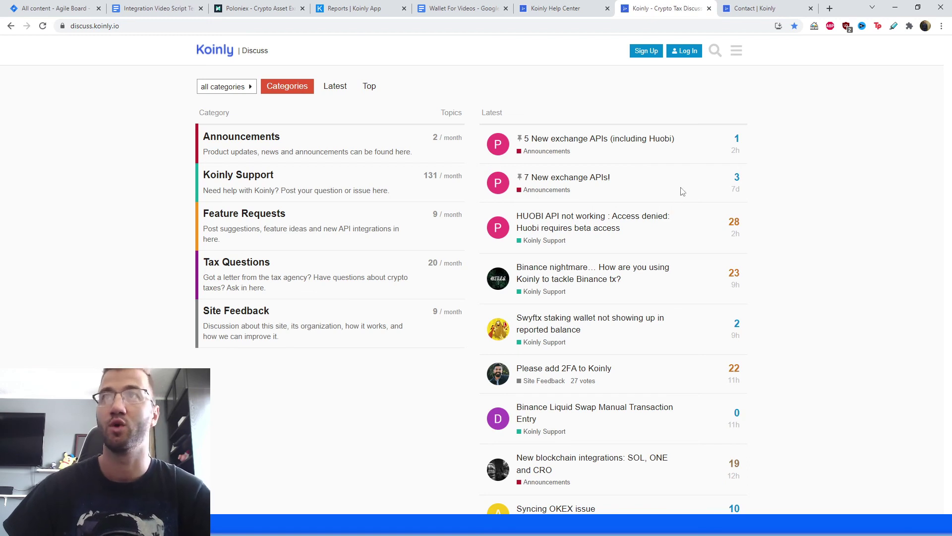
click(757, 8)
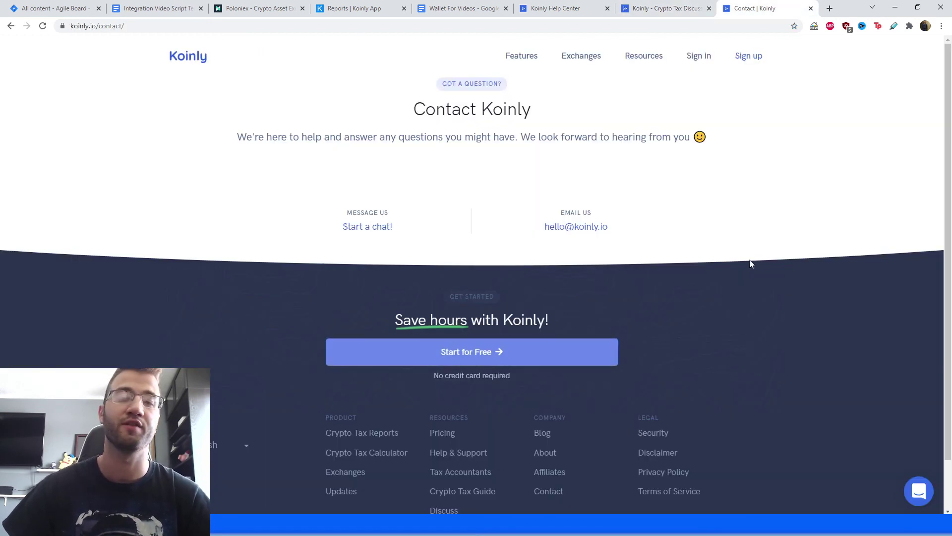